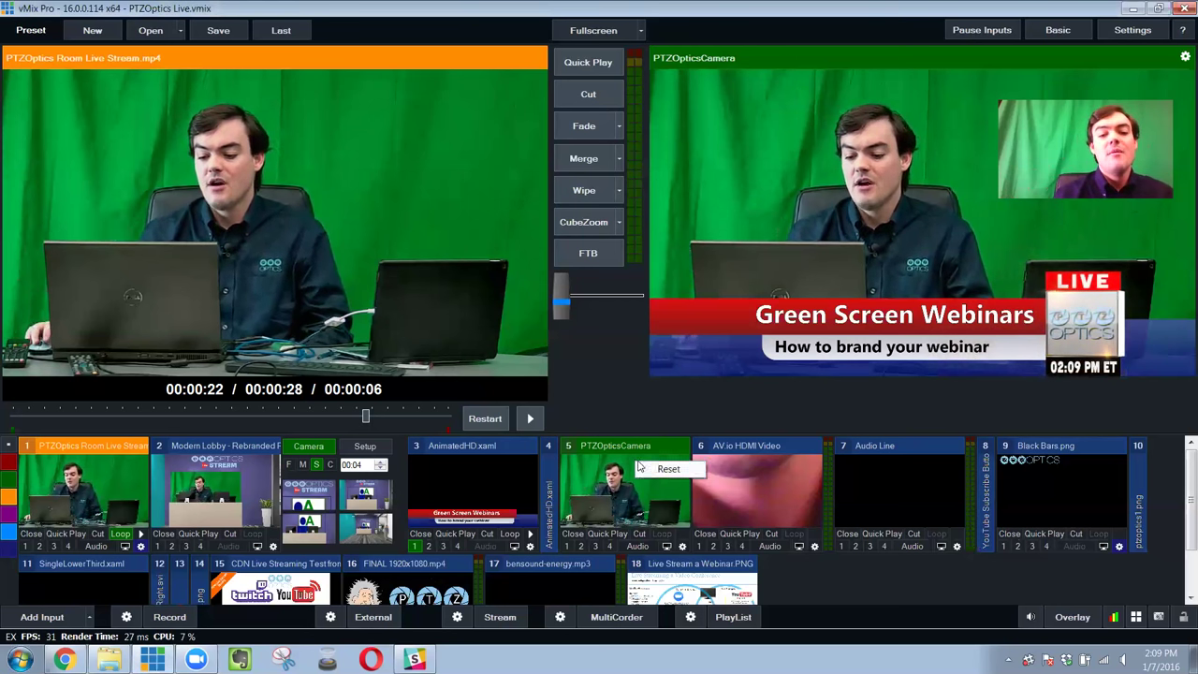
Step: Enable Colour Key on the PTZOpticsCamera input and fine-tune the chroma key strength
{"action": "left_click", "coordinate": [626, 462]}
{"action": "right_click", "coordinate": [626, 462]}
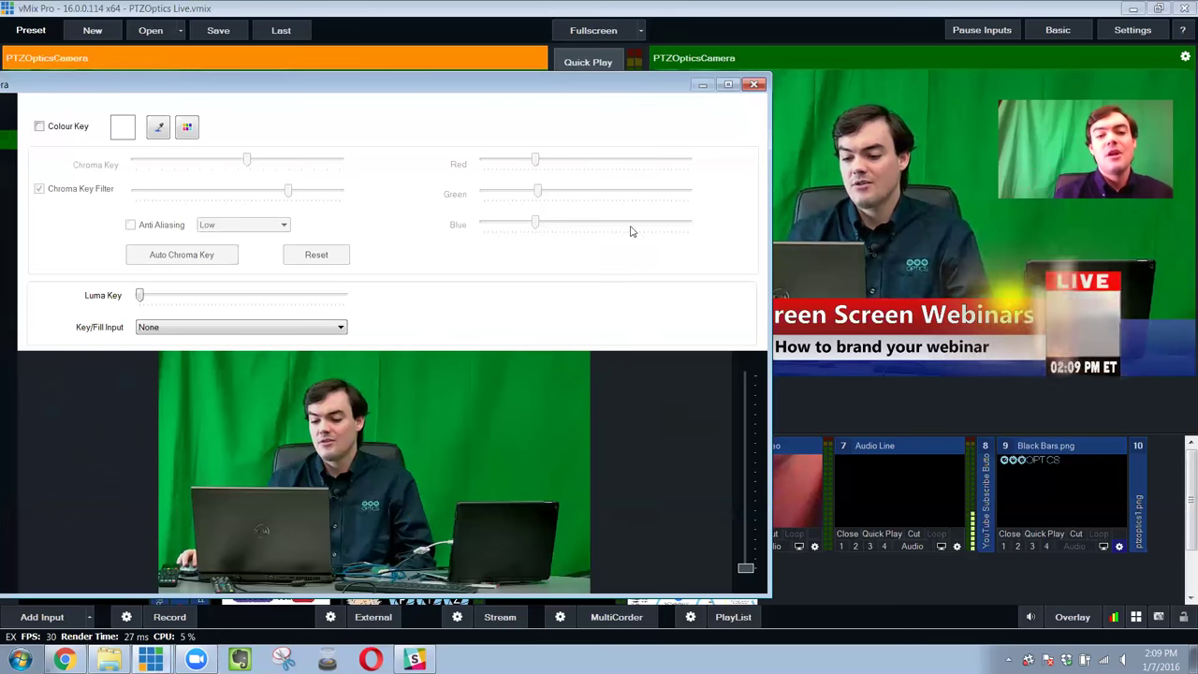
{"action": "left_click_drag", "start_coordinate": [588, 90], "coordinate": [758, 56]}
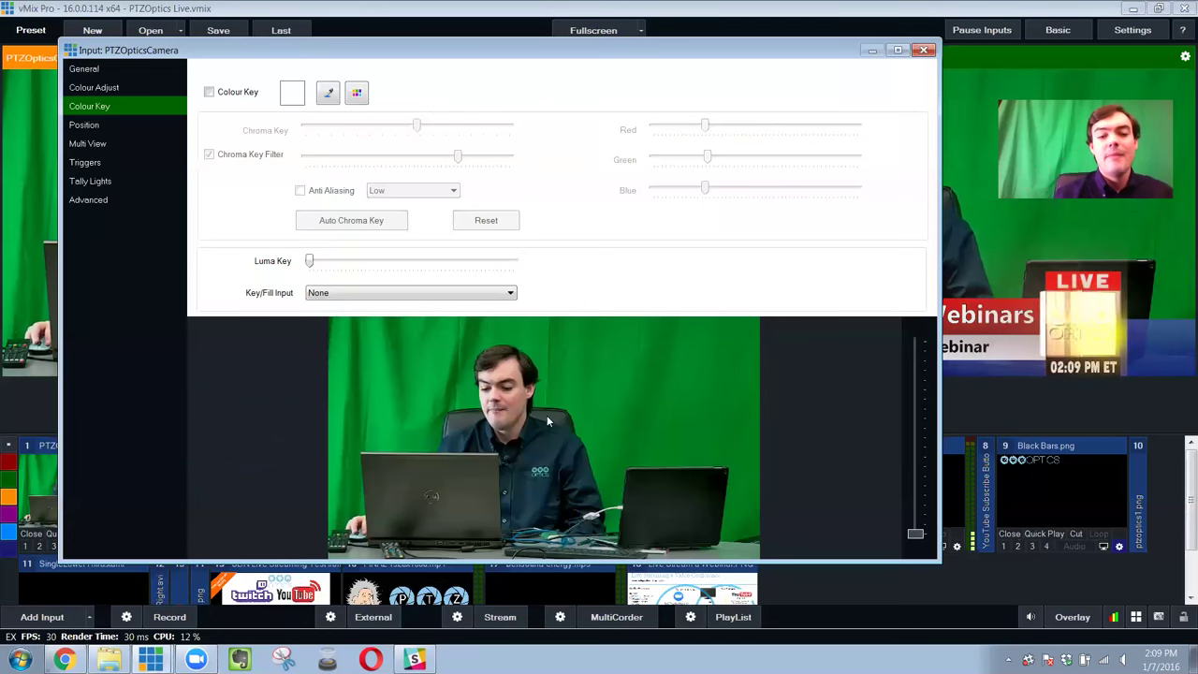
{"action": "left_click", "coordinate": [140, 65]}
{"action": "left_click", "coordinate": [124, 87]}
{"action": "left_click", "coordinate": [120, 108]}
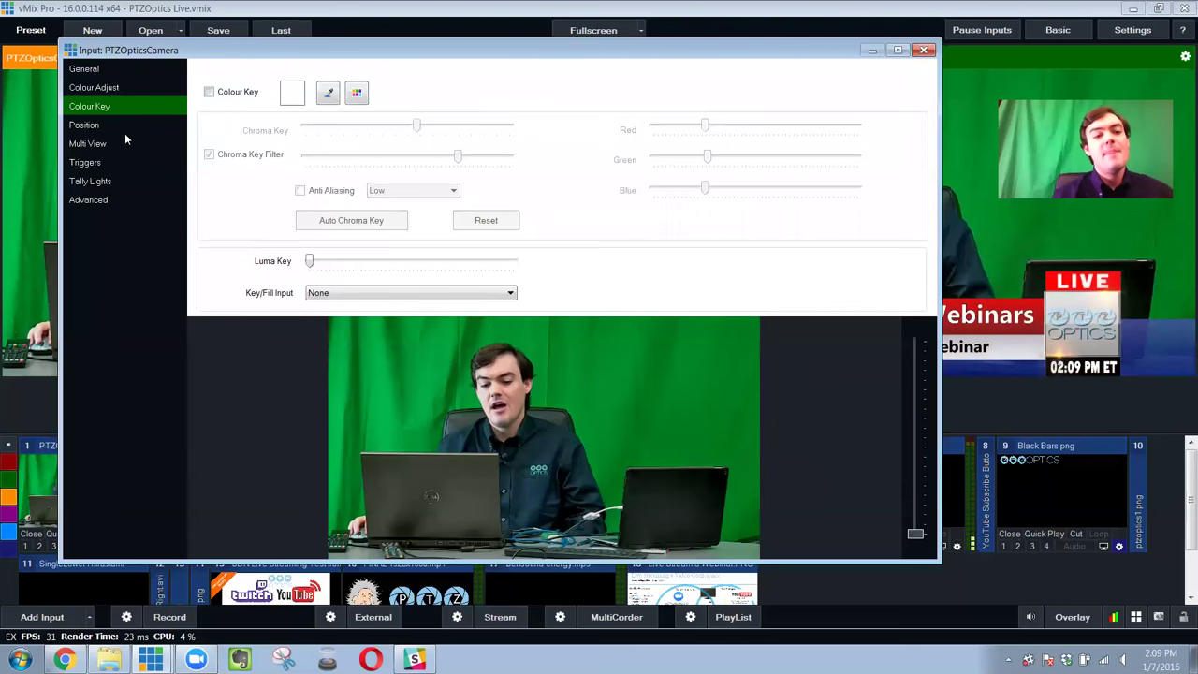
{"action": "left_click", "coordinate": [209, 92]}
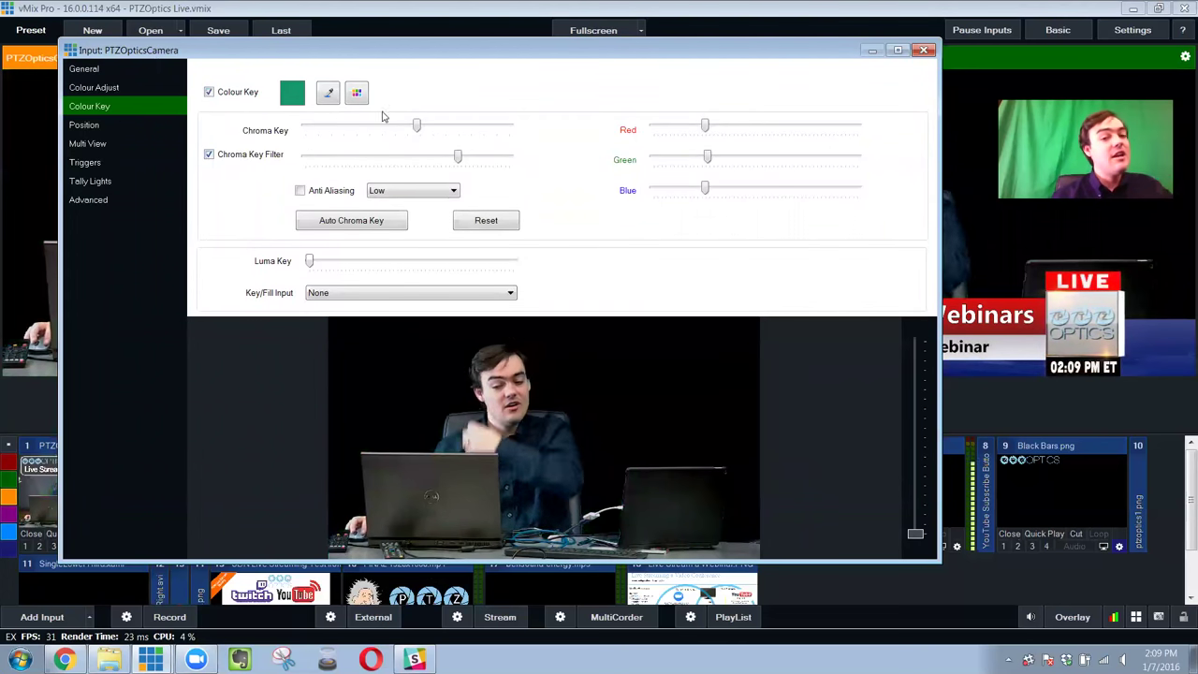
{"action": "left_click_drag", "start_coordinate": [379, 134], "coordinate": [362, 138]}
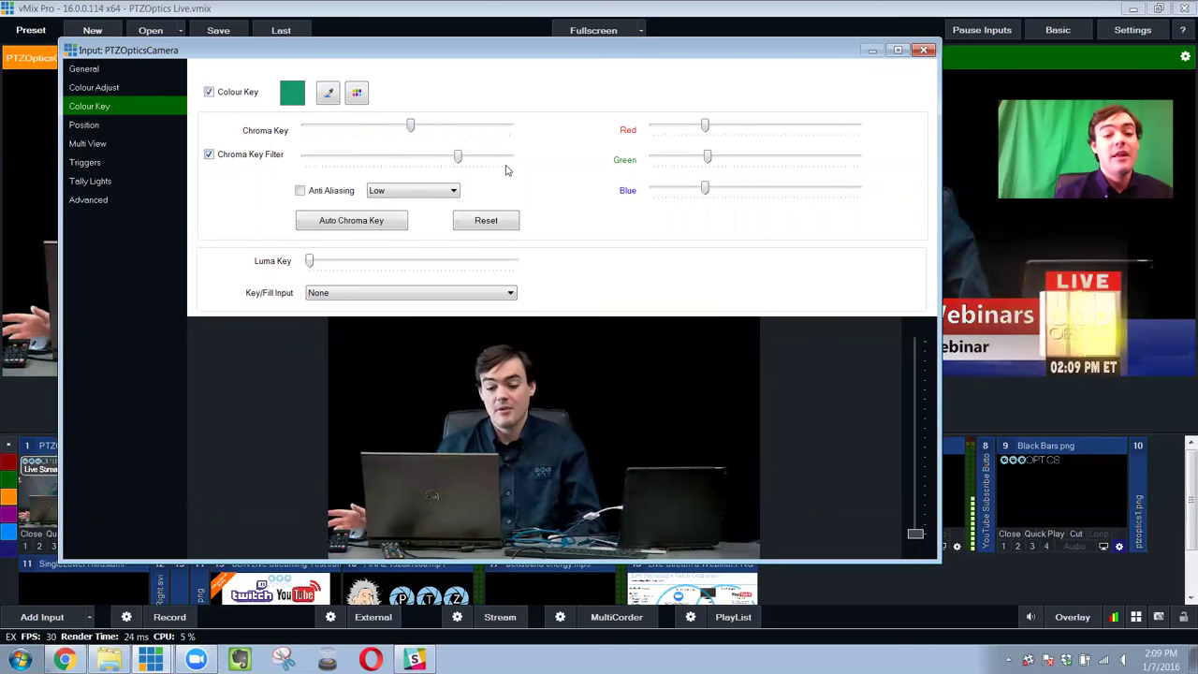
Step: Take the PTZOptics Room Live Stream clip live to output
{"action": "left_click", "coordinate": [924, 49]}
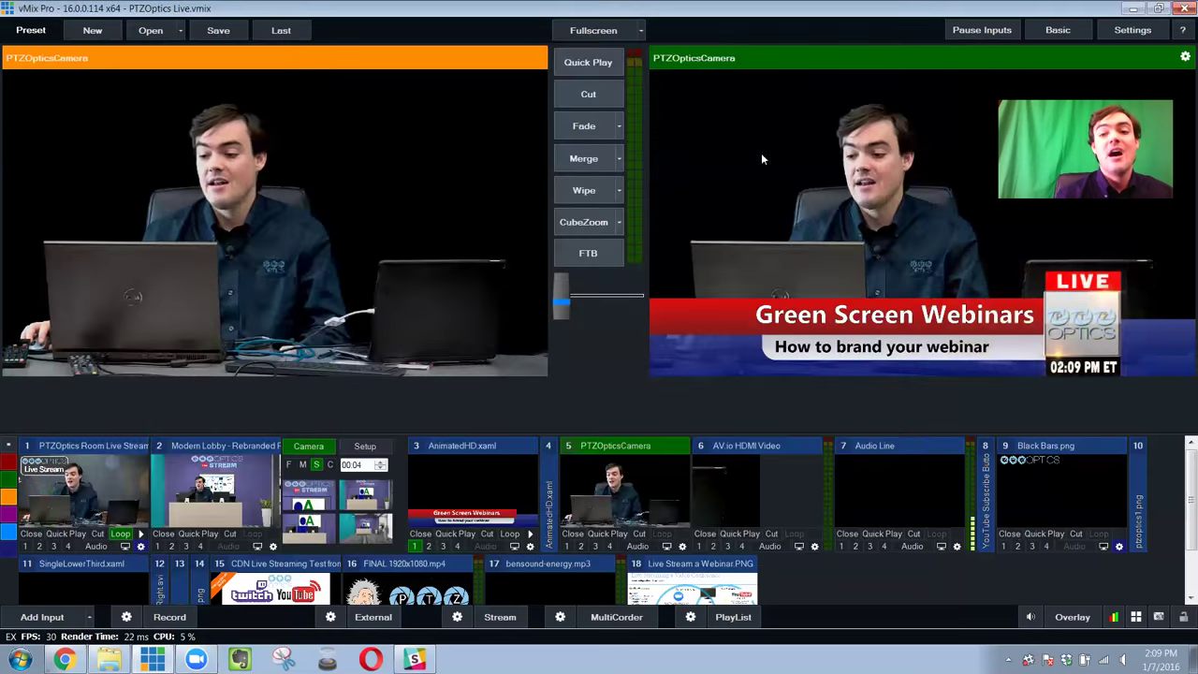
{"action": "left_click", "coordinate": [93, 458]}
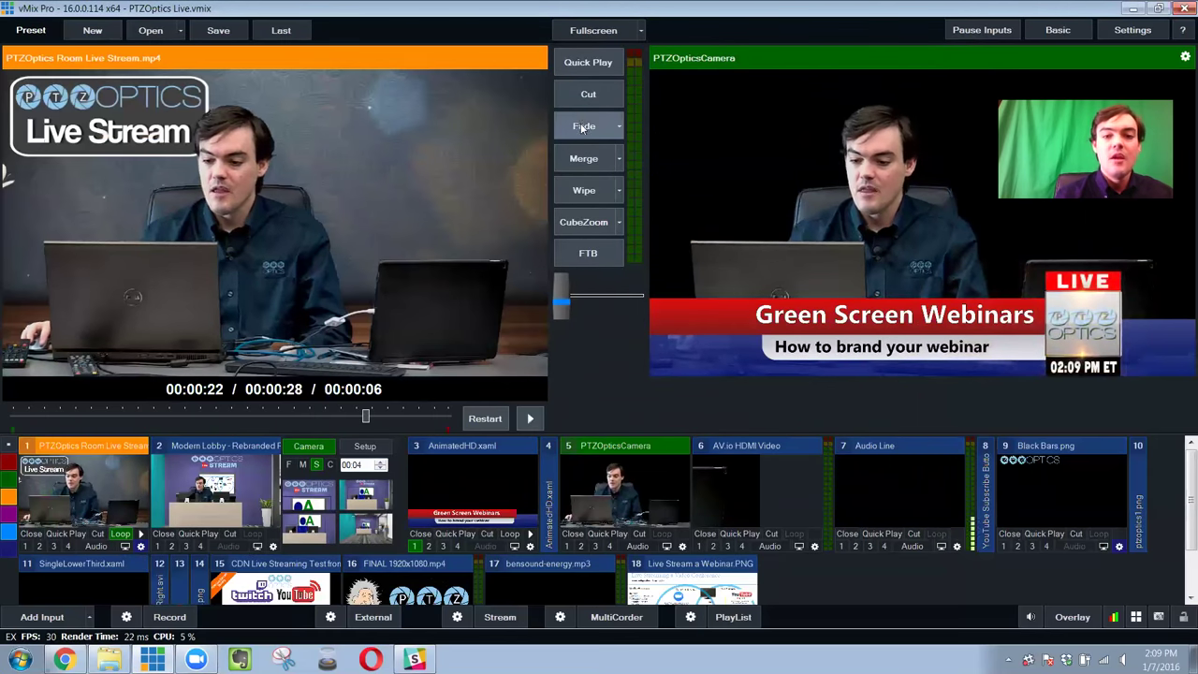
{"action": "left_click", "coordinate": [588, 94]}
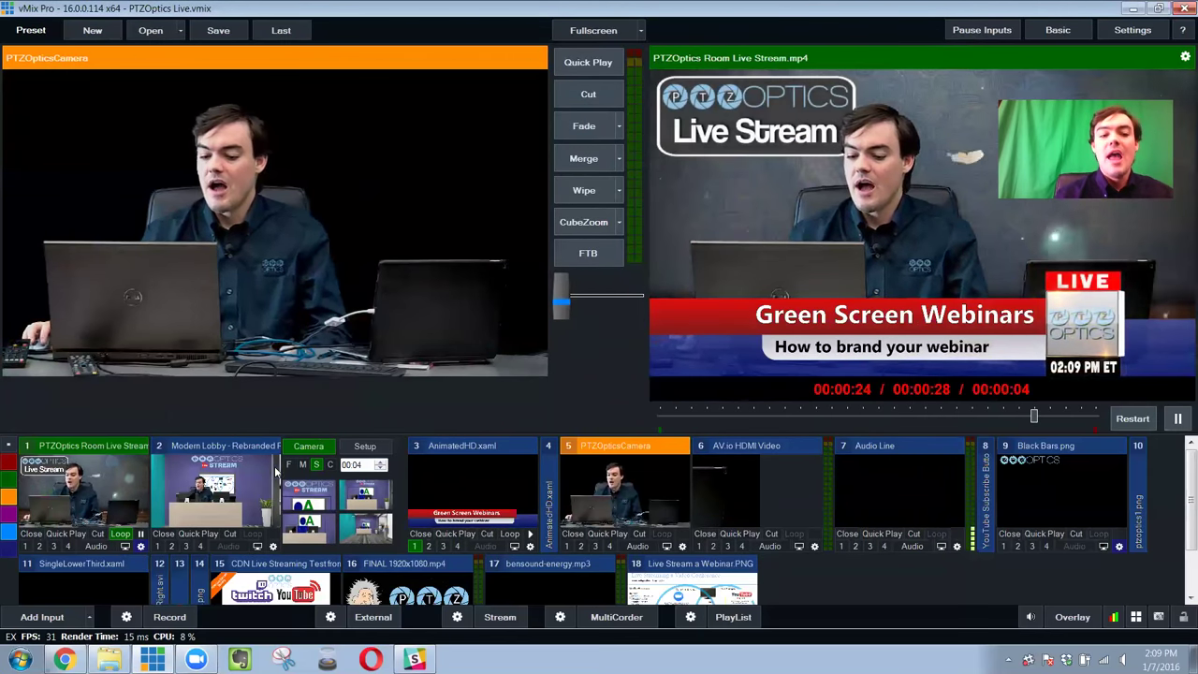
Step: Review the clip's Position and Multi View layer settings
{"action": "left_click", "coordinate": [112, 475]}
{"action": "left_click", "coordinate": [140, 545]}
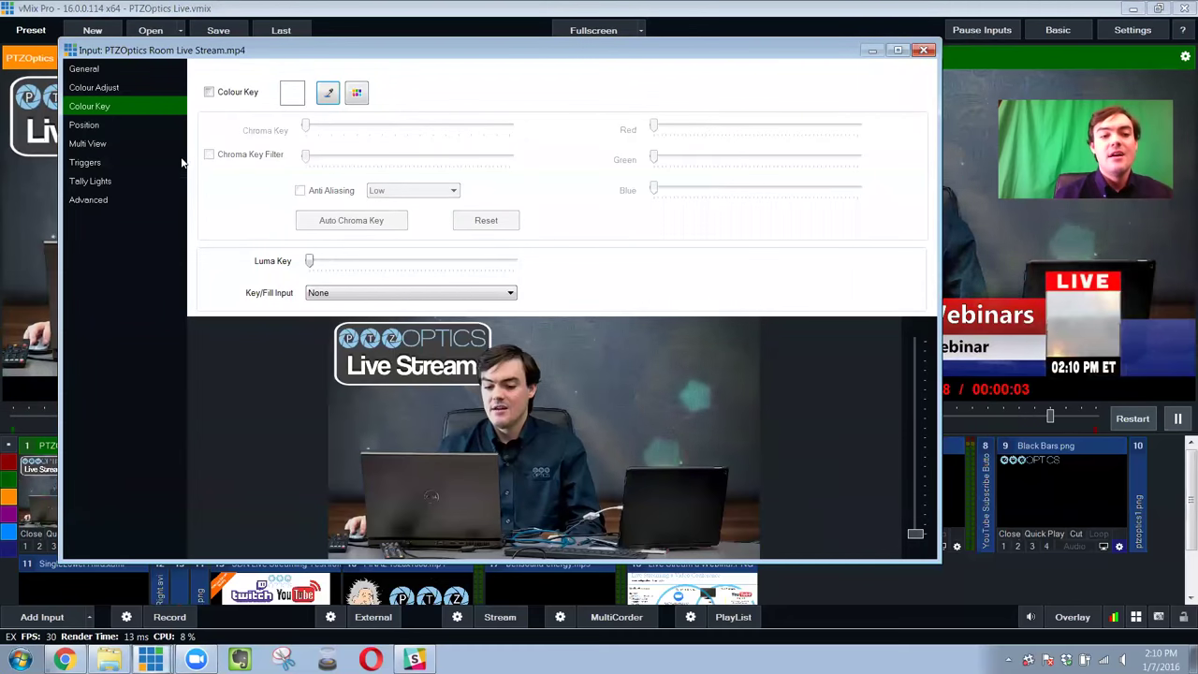
{"action": "left_click", "coordinate": [125, 123]}
{"action": "left_click", "coordinate": [106, 143]}
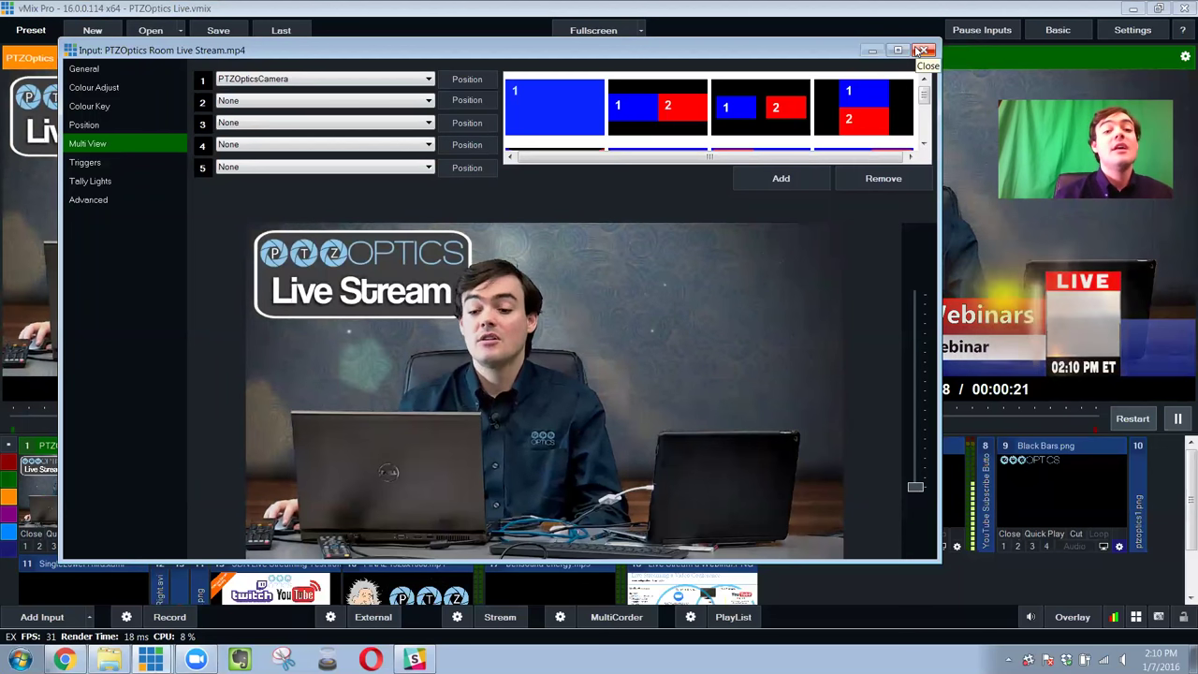
{"action": "left_click", "coordinate": [921, 52]}
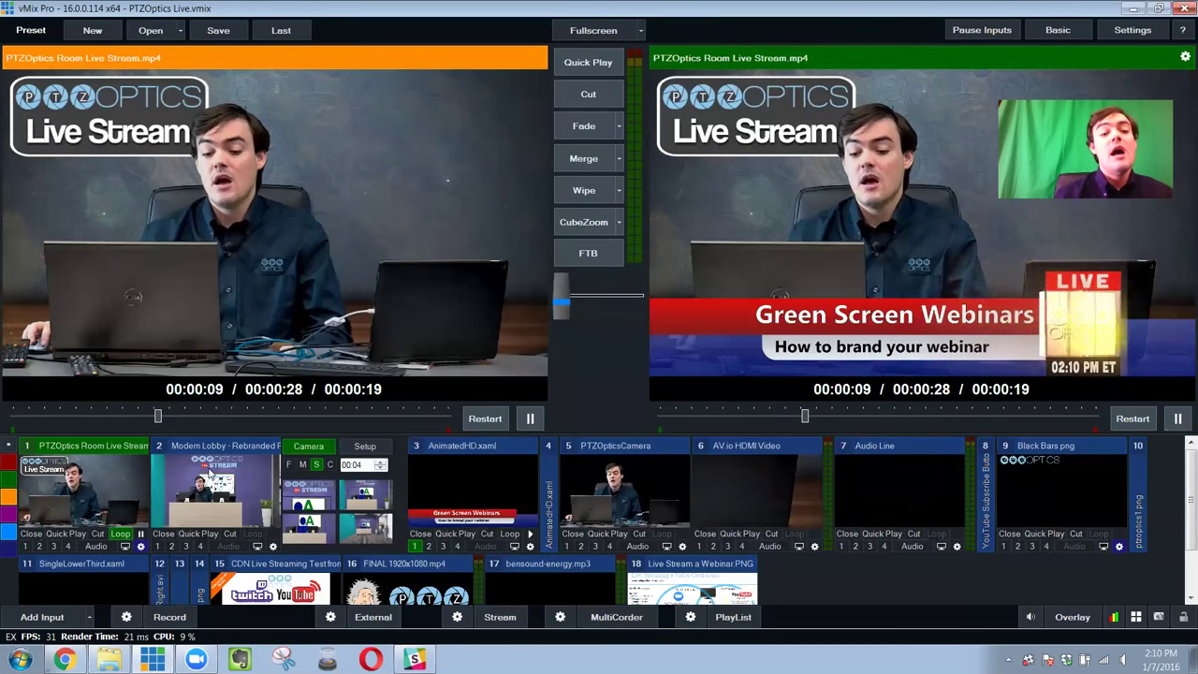
Step: Assign PTZOpticsCamera to the Modern Lobby set's Talent layer and fade the set live
{"action": "left_click", "coordinate": [220, 491]}
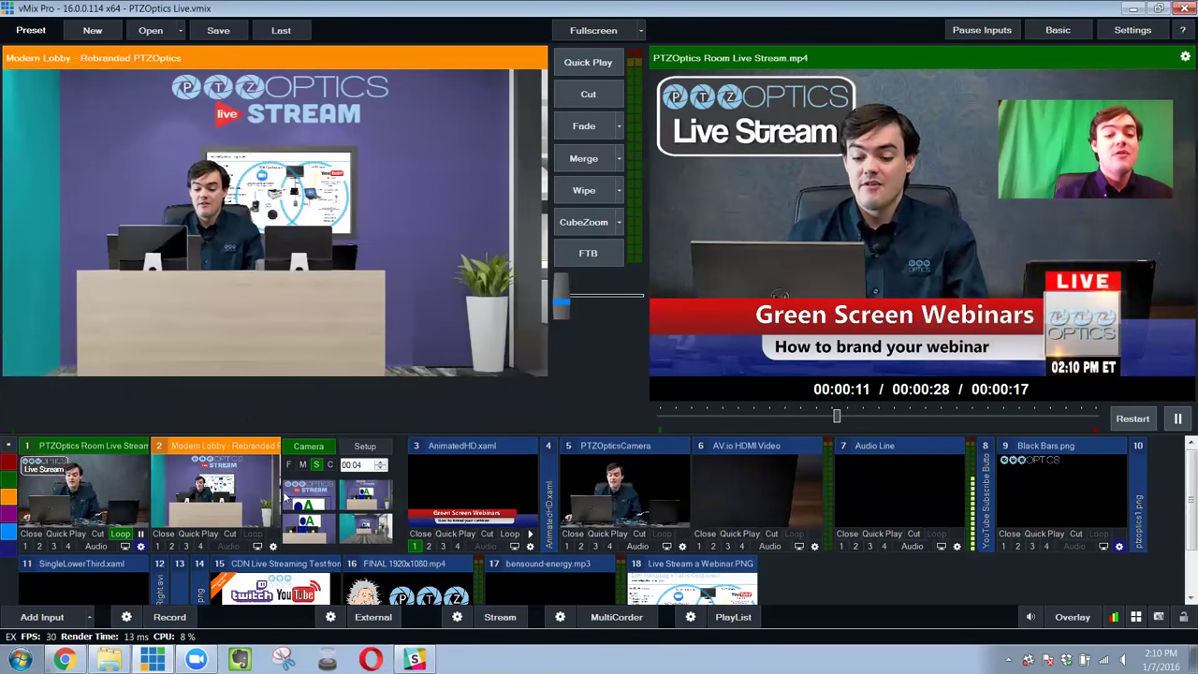
{"action": "left_click", "coordinate": [364, 445]}
{"action": "left_click", "coordinate": [353, 465]}
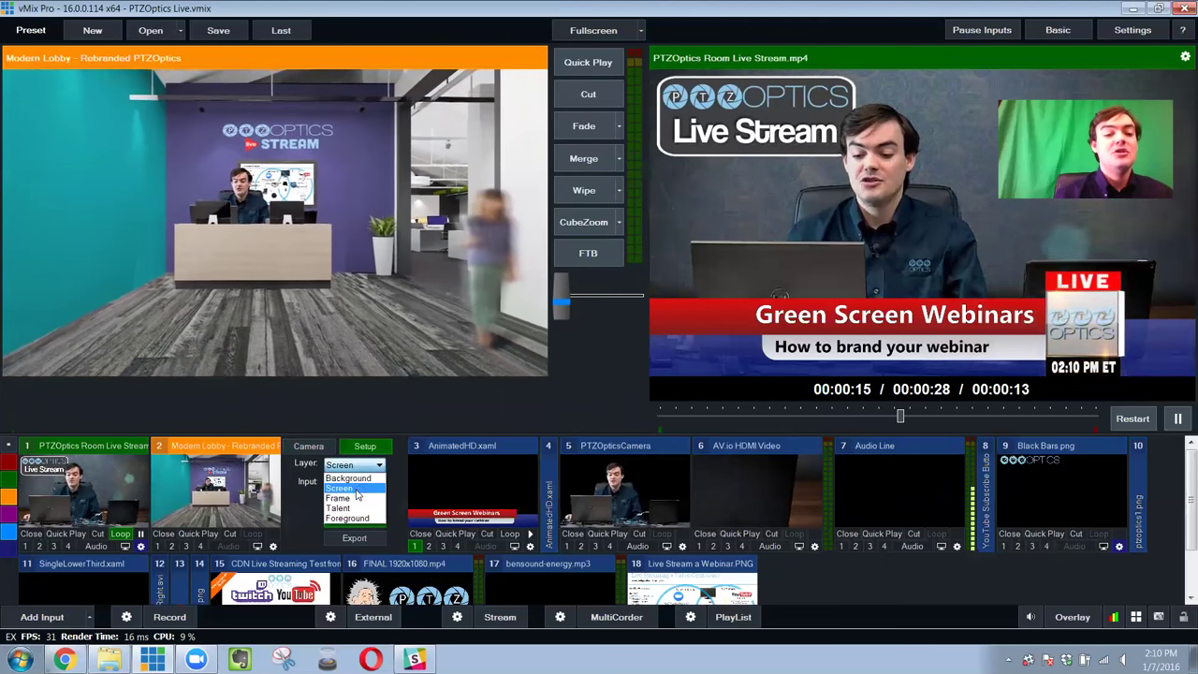
{"action": "left_click", "coordinate": [325, 490]}
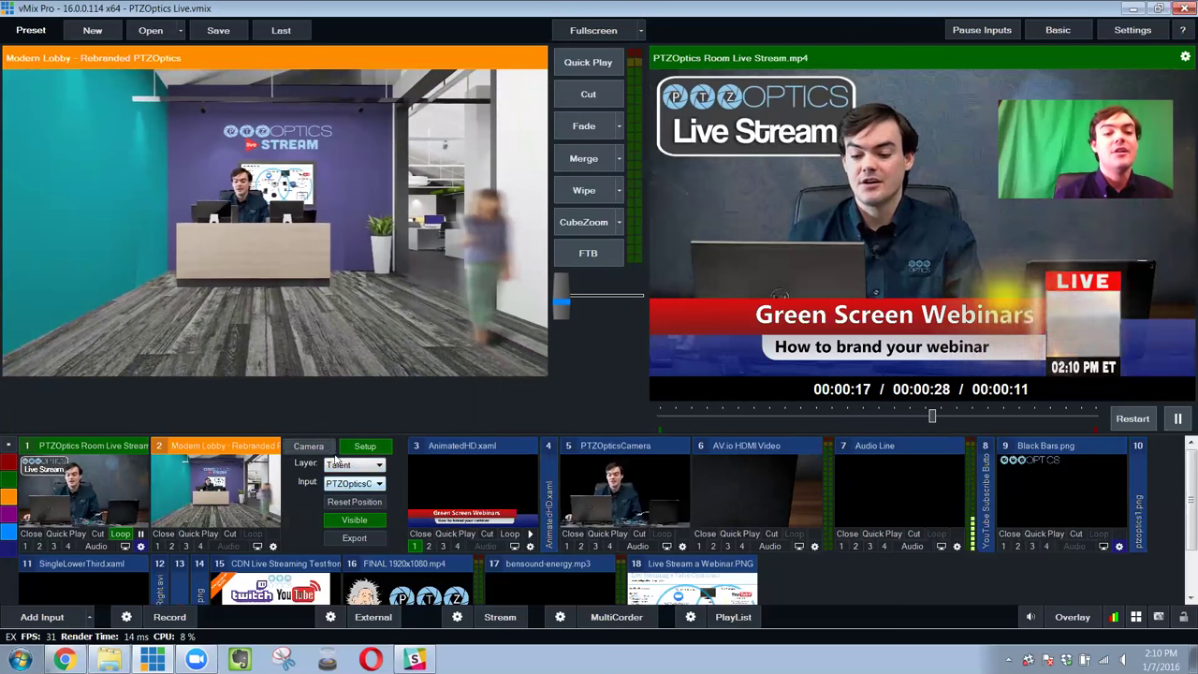
{"action": "left_click", "coordinate": [346, 483]}
{"action": "left_click", "coordinate": [354, 536]}
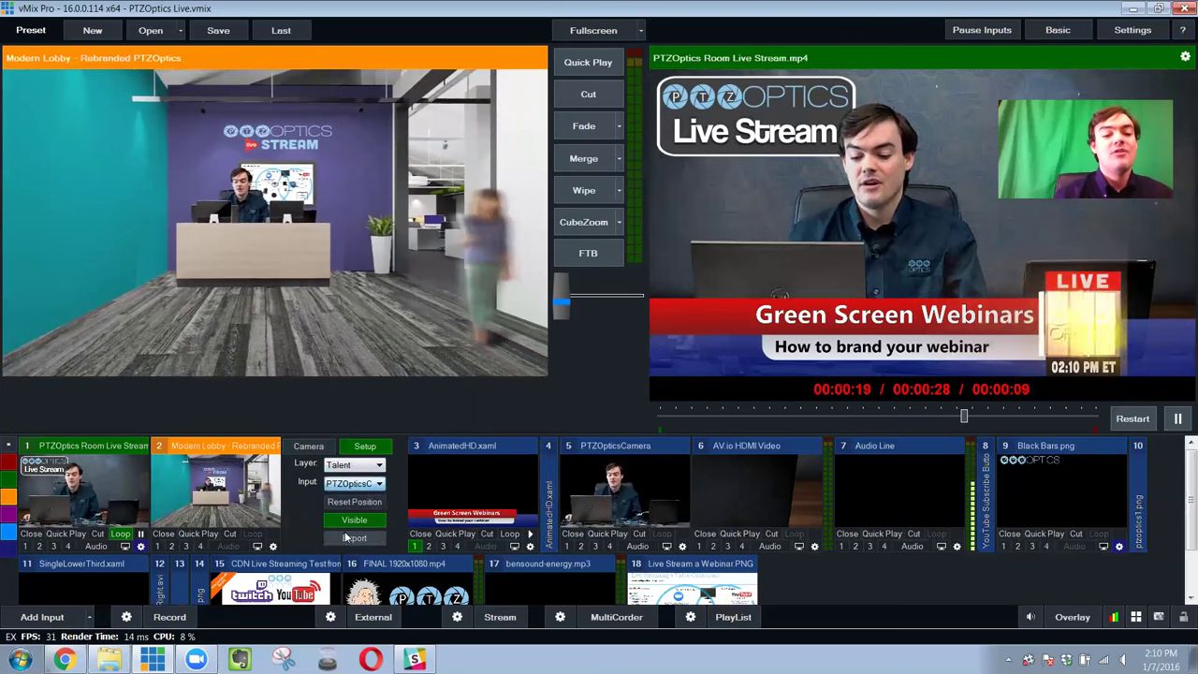
{"action": "left_click", "coordinate": [584, 126]}
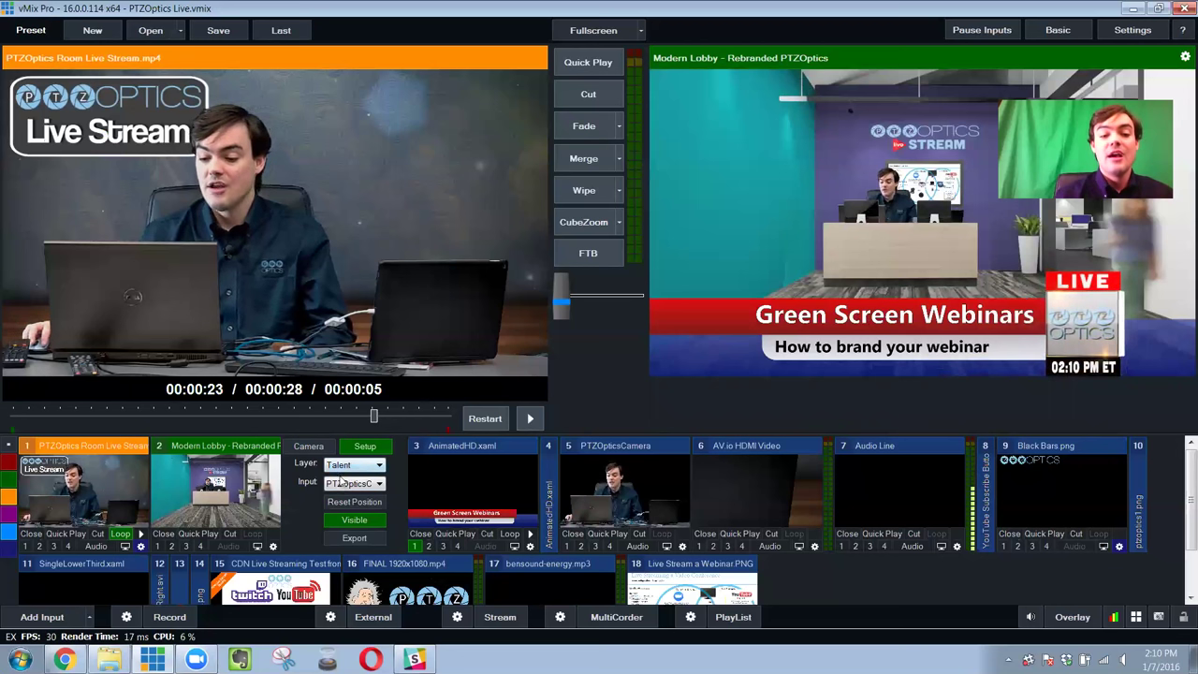
Step: Move the lobby's virtual camera to a closer angle and pick the Screen layer
{"action": "left_click", "coordinate": [311, 447]}
{"action": "left_click", "coordinate": [358, 496]}
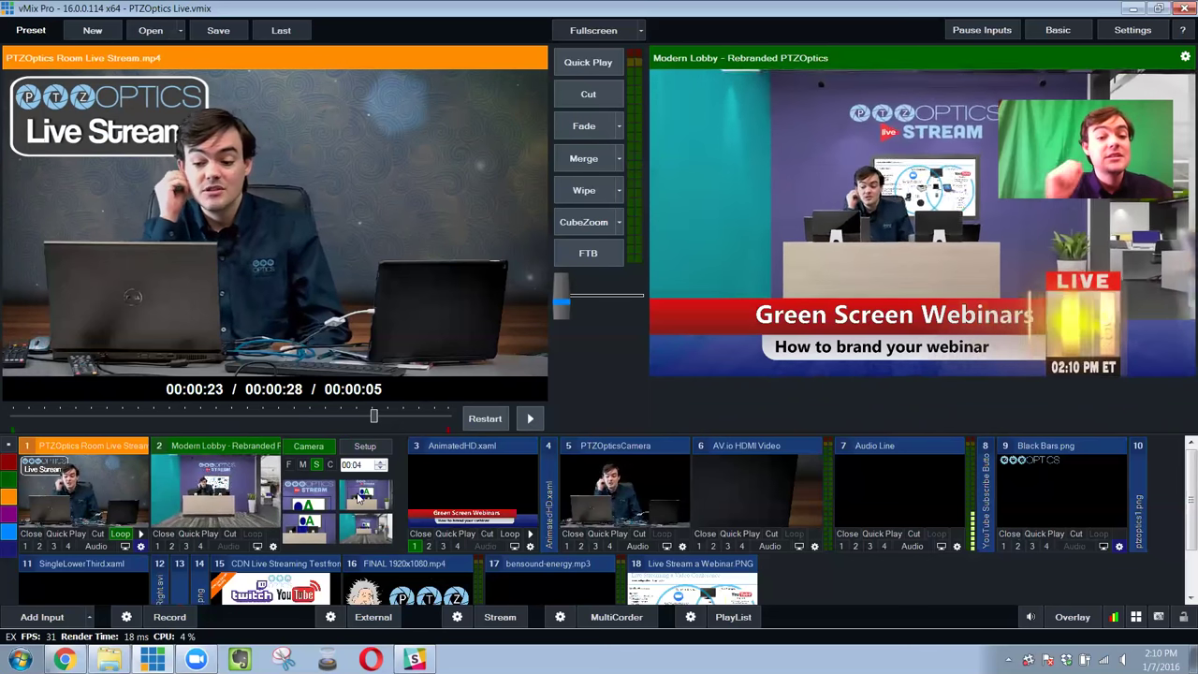
{"action": "left_click", "coordinate": [365, 446]}
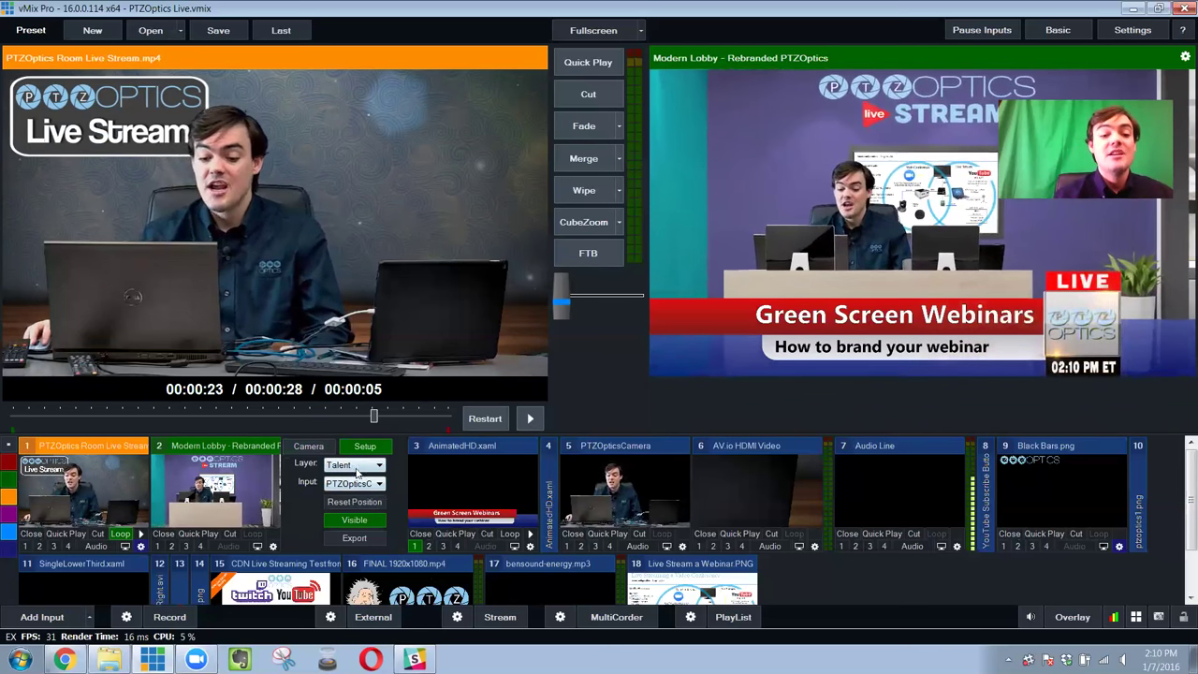
{"action": "left_click", "coordinate": [355, 466]}
Step: Try CDN Live Streaming, PTZOptics Room and YouTube Subscribe as the wall screen source
{"action": "left_click", "coordinate": [359, 489]}
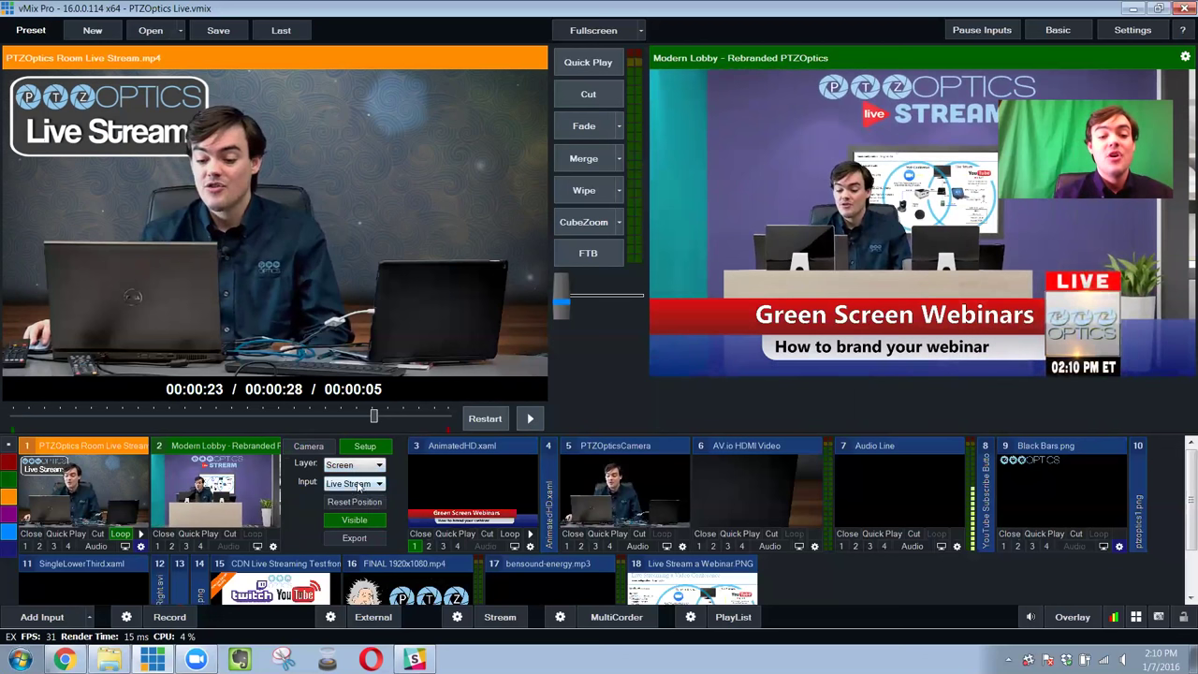
{"action": "left_click", "coordinate": [360, 482]}
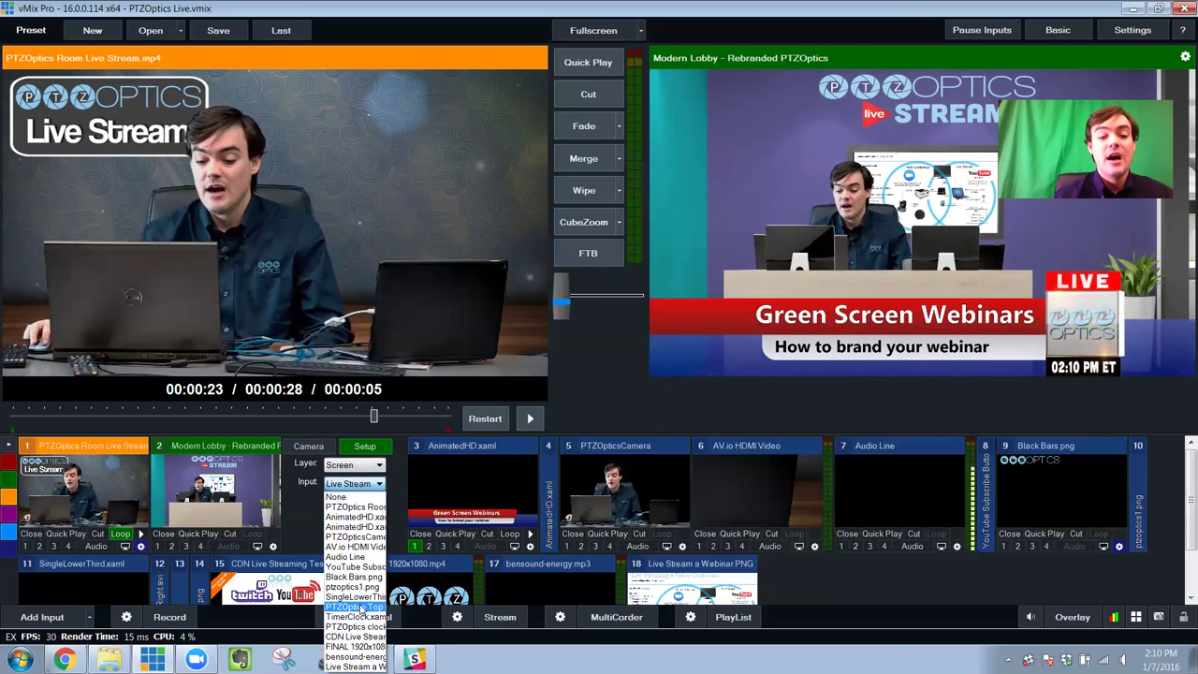
{"action": "left_click", "coordinate": [355, 636]}
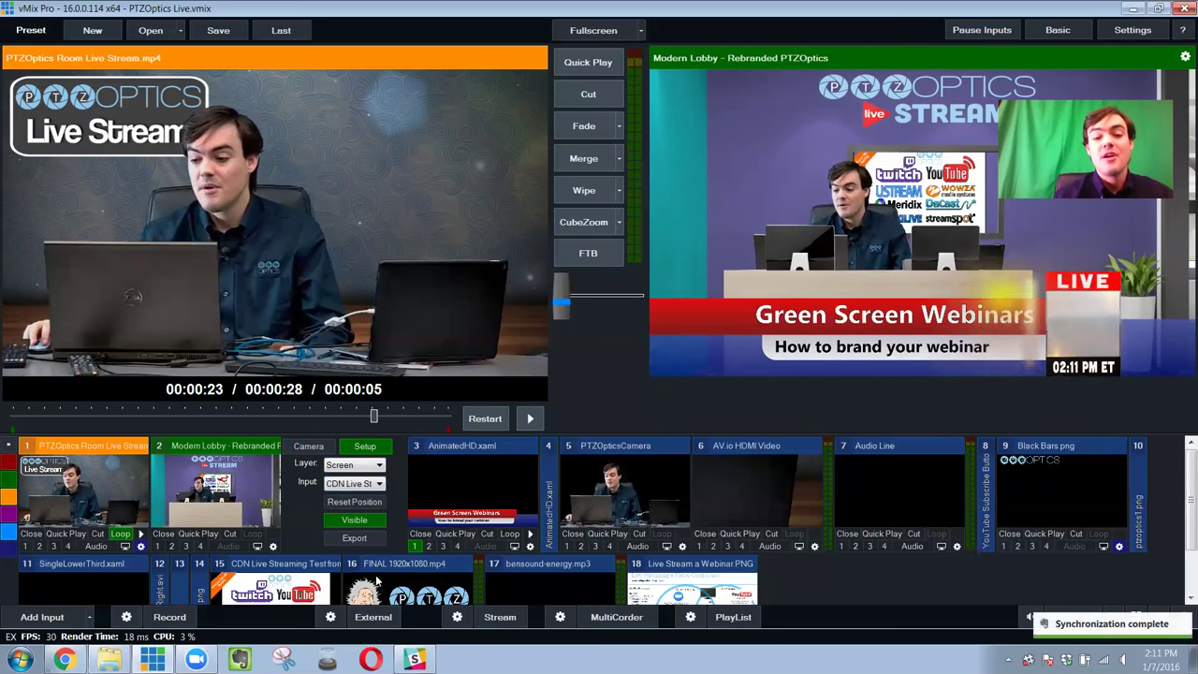
{"action": "left_click", "coordinate": [354, 492]}
{"action": "left_click", "coordinate": [352, 509]}
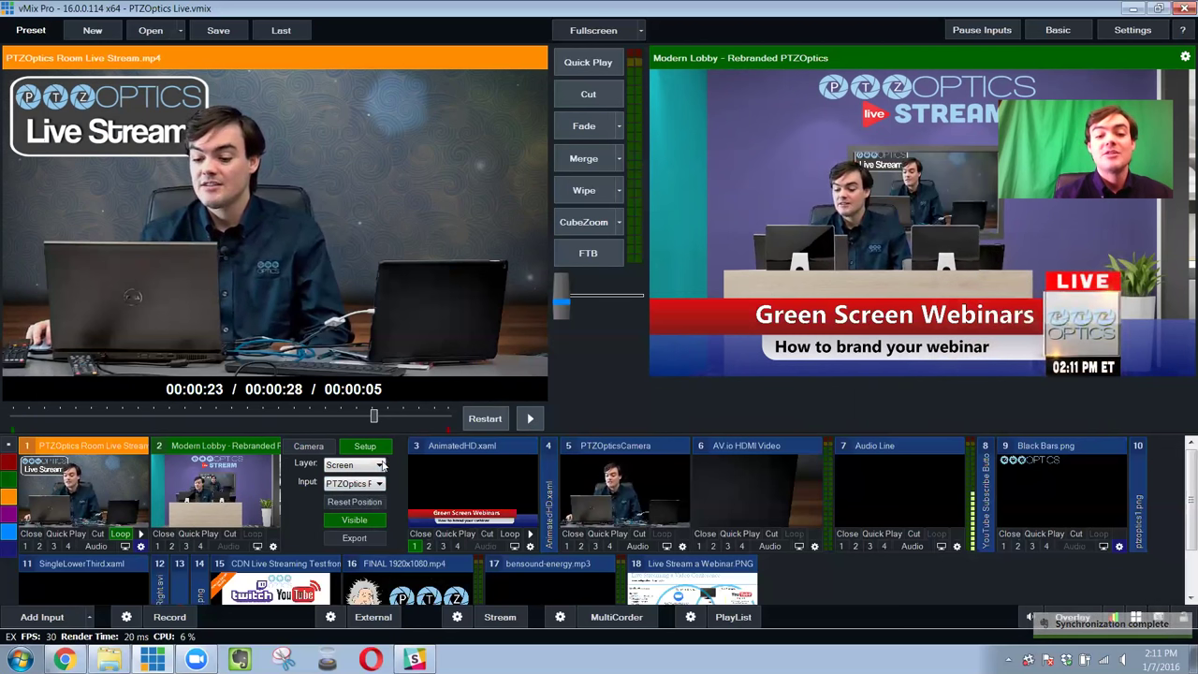
{"action": "left_click", "coordinate": [354, 482]}
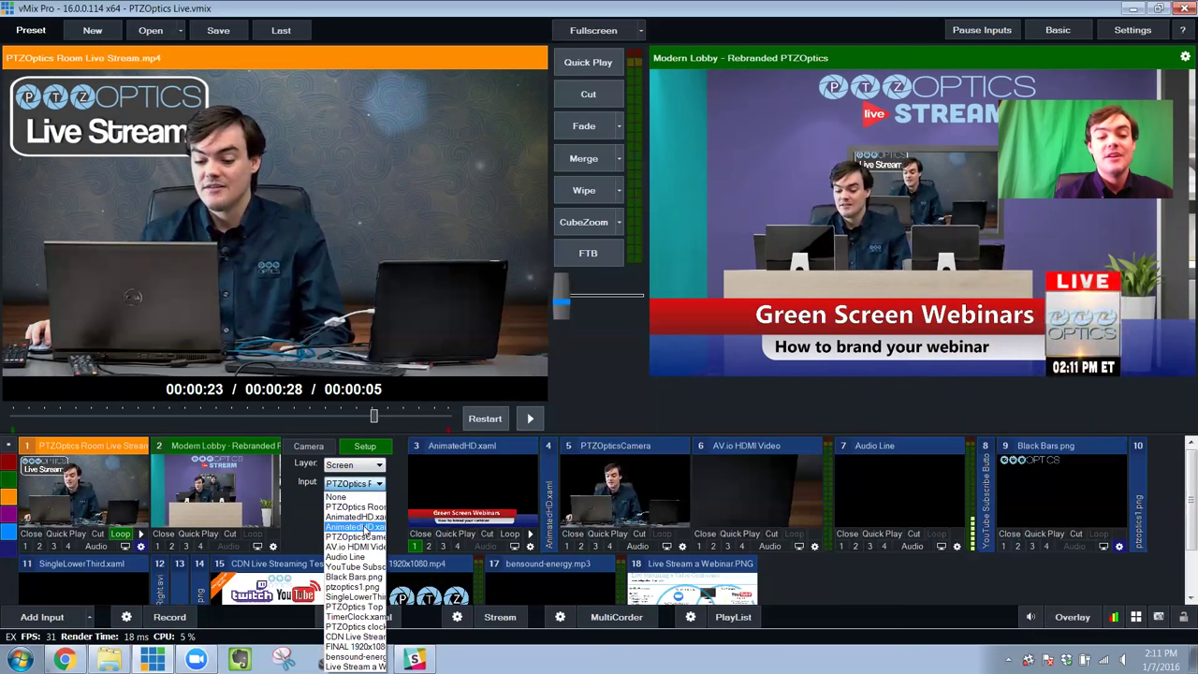
{"action": "left_click", "coordinate": [354, 567]}
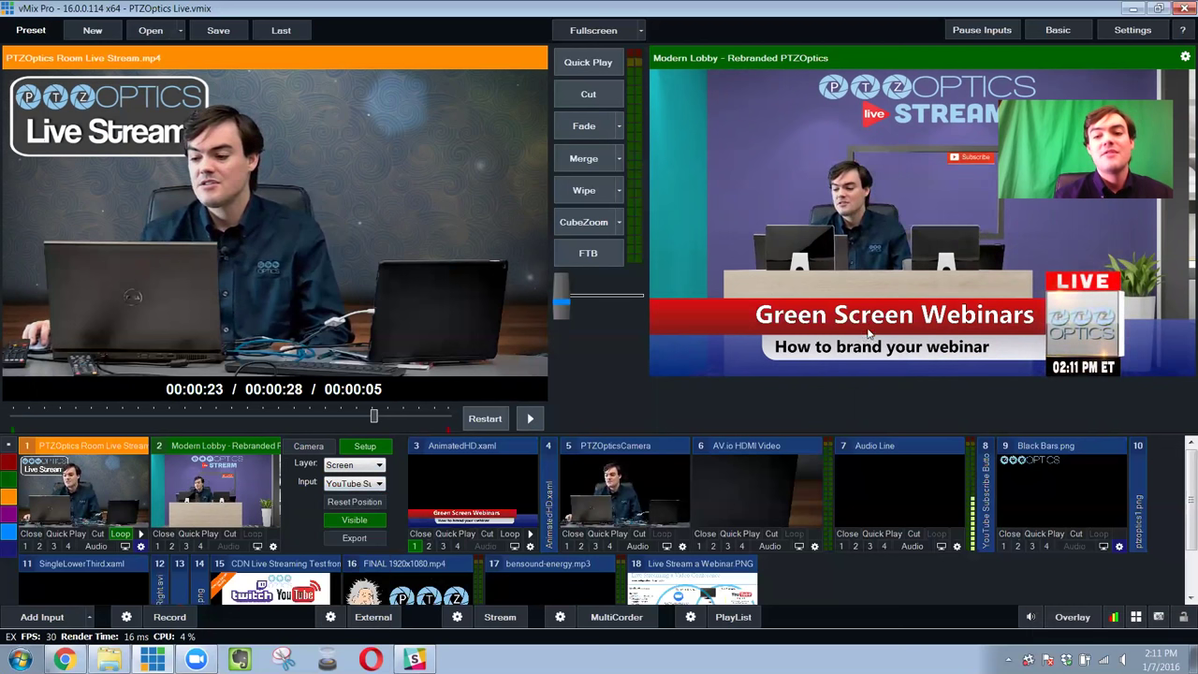
Step: Try the Black Bars image, then settle on PTZOptics Room Live Stream for the wall screen
{"action": "left_click", "coordinate": [355, 483]}
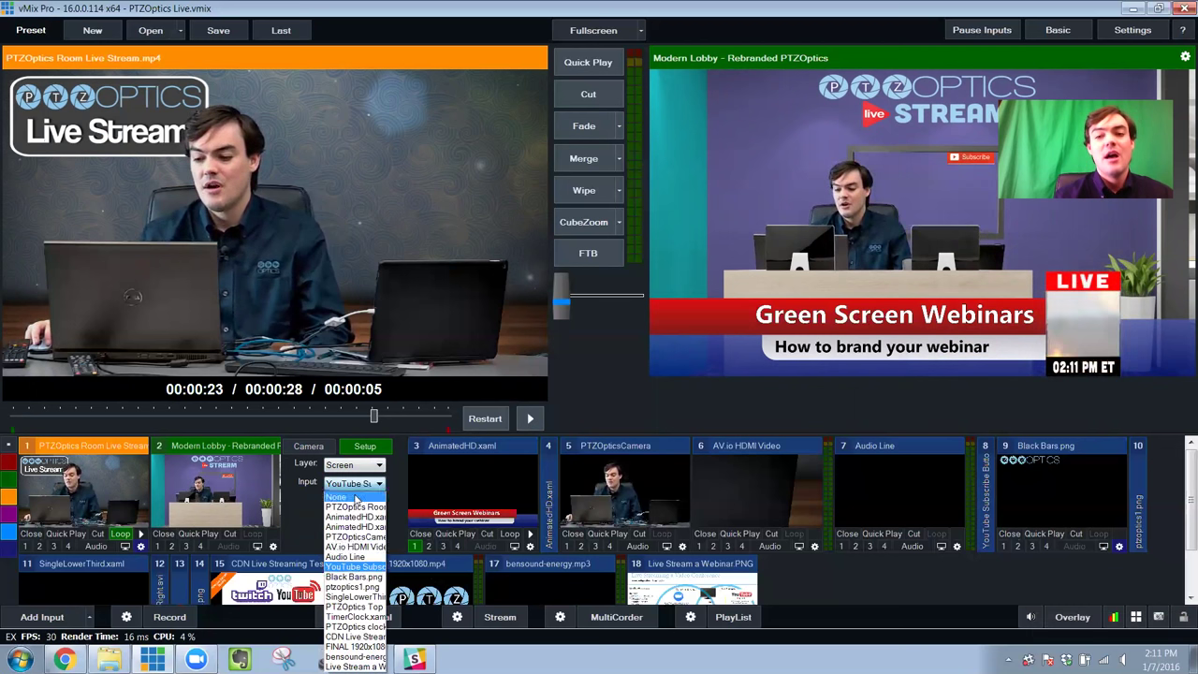
{"action": "left_click", "coordinate": [358, 576]}
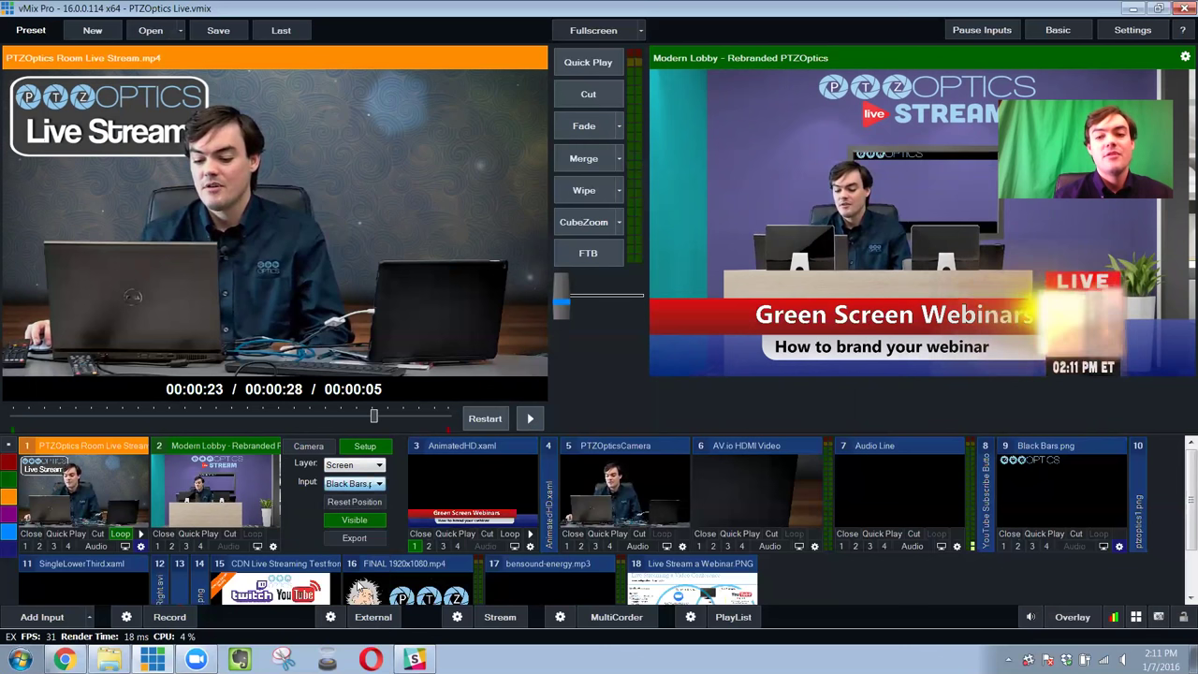
{"action": "left_click", "coordinate": [366, 485]}
{"action": "left_click", "coordinate": [361, 508]}
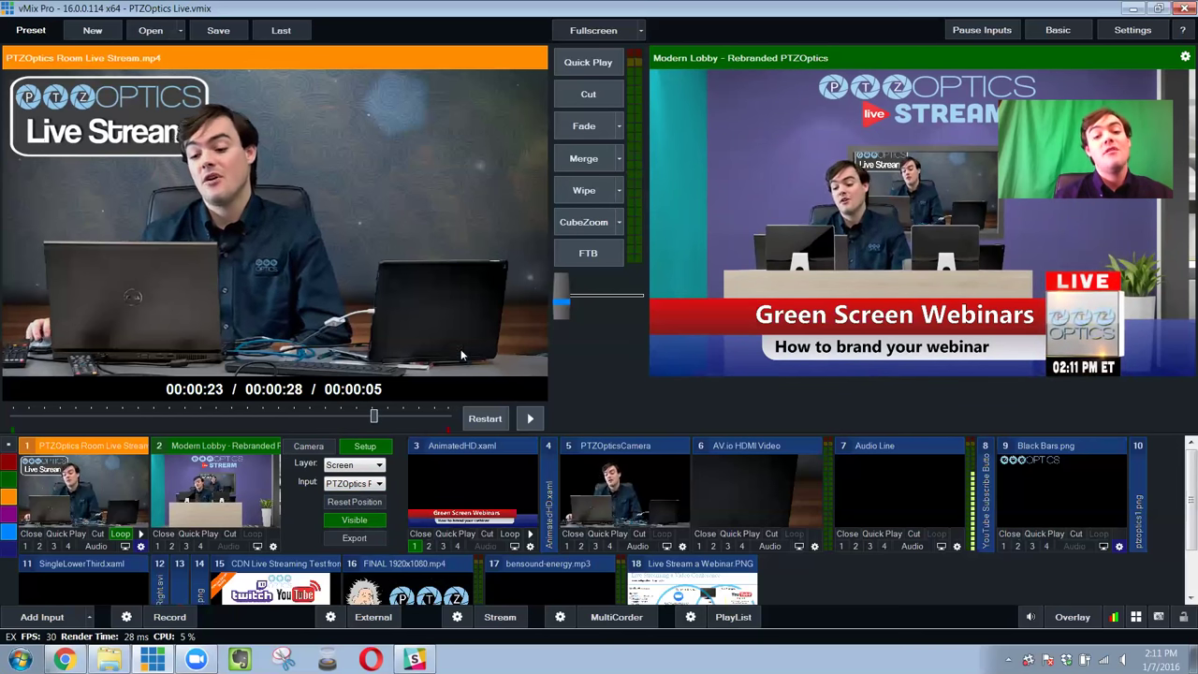
{"action": "left_click", "coordinate": [368, 482]}
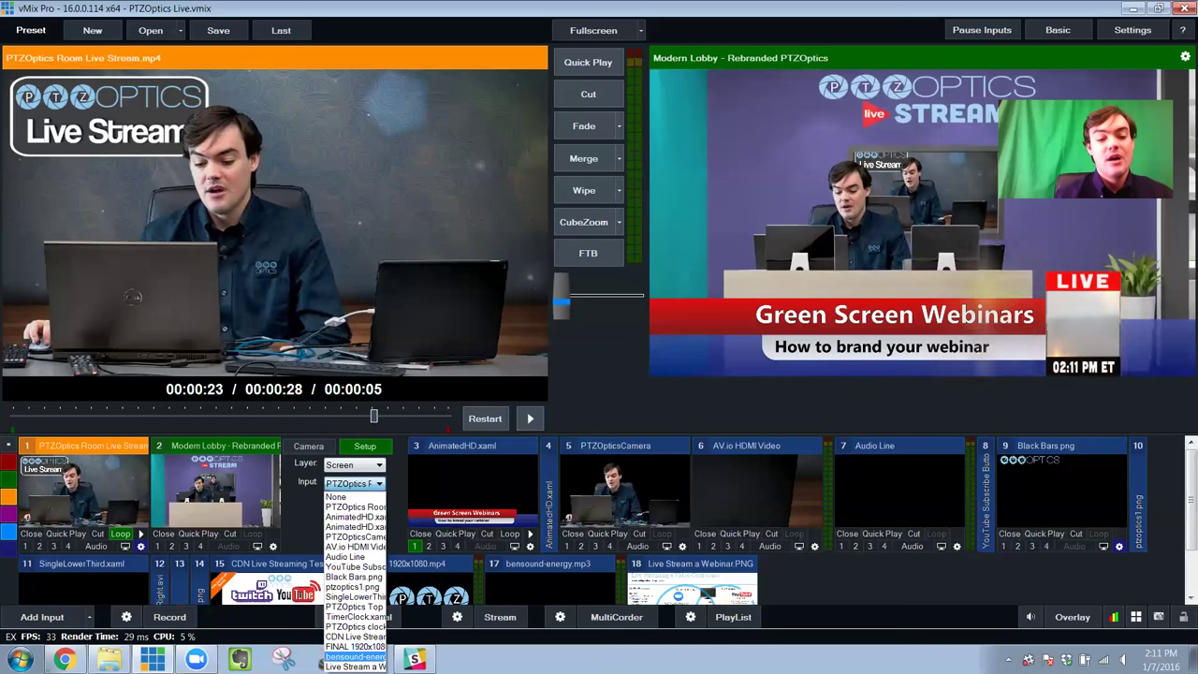
Step: Put Live Stream a Webinar on the wall screen, then fade input 18 out and back to Modern Lobby
{"action": "left_click", "coordinate": [353, 666]}
{"action": "left_click", "coordinate": [736, 599]}
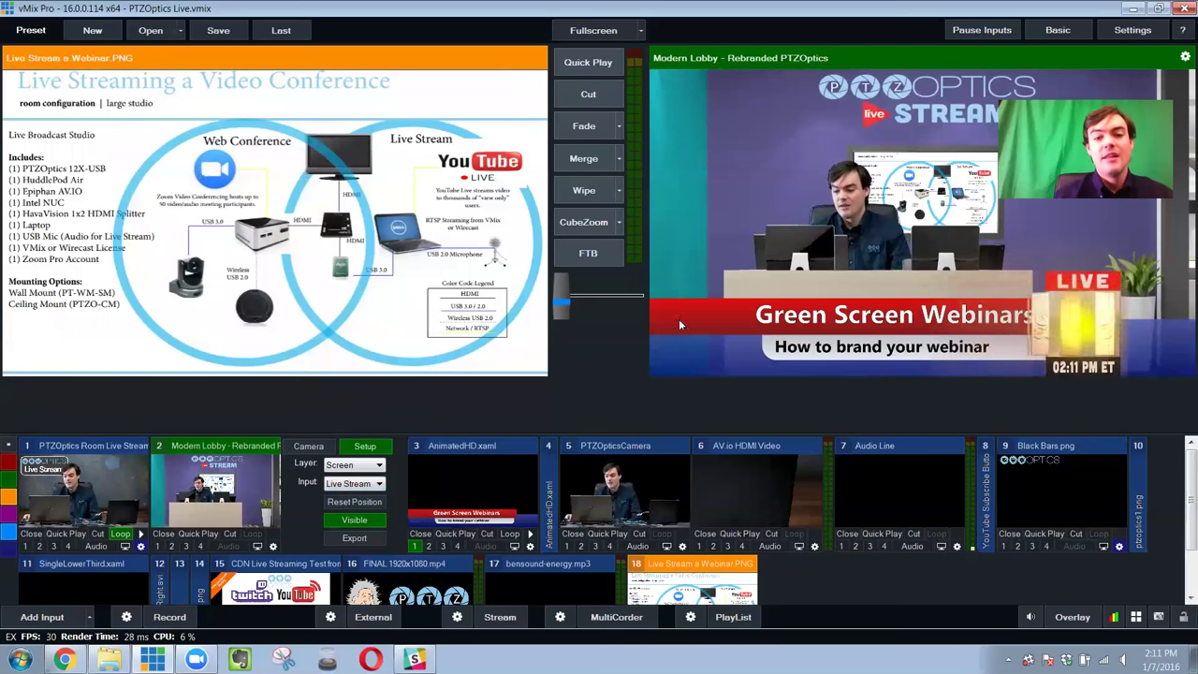
{"action": "left_click", "coordinate": [584, 126]}
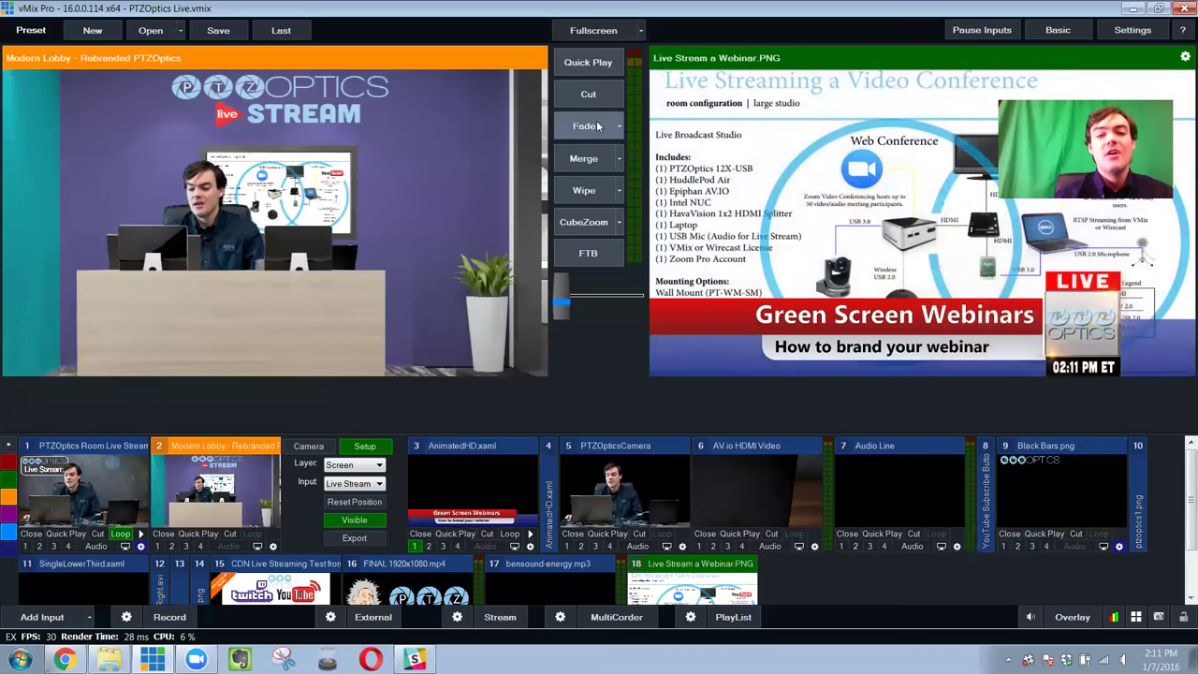
{"action": "left_click", "coordinate": [584, 125]}
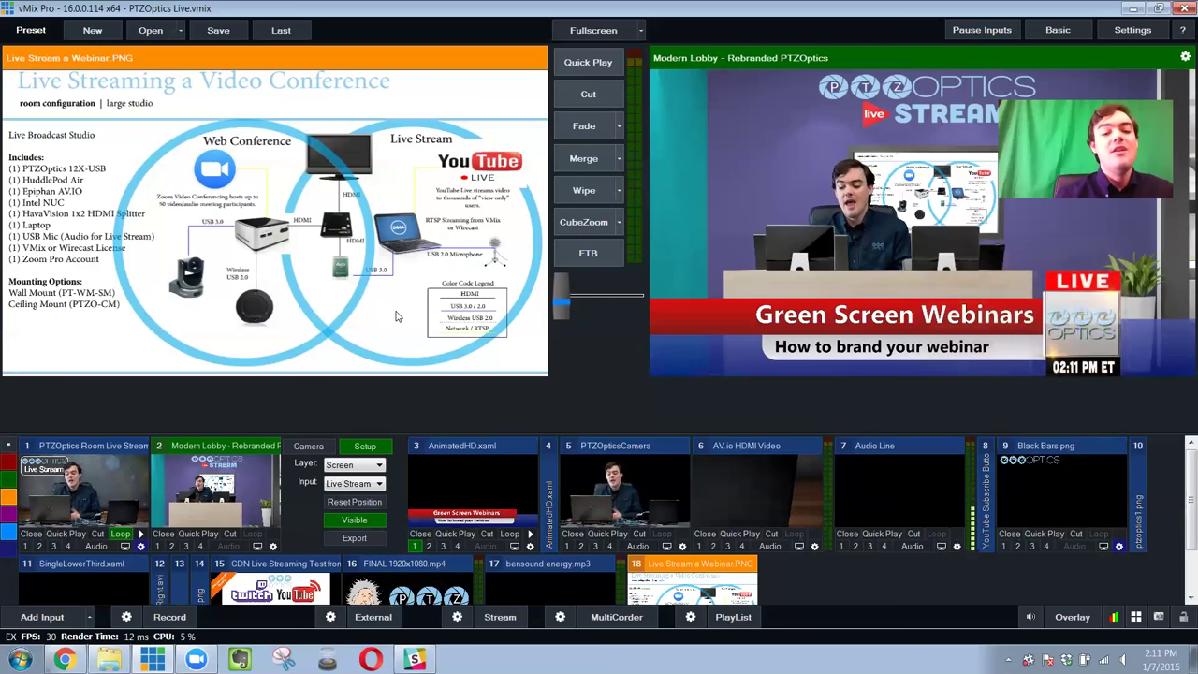
Step: Review the External Output settings, then start the external output feed
{"action": "right_click", "coordinate": [353, 623]}
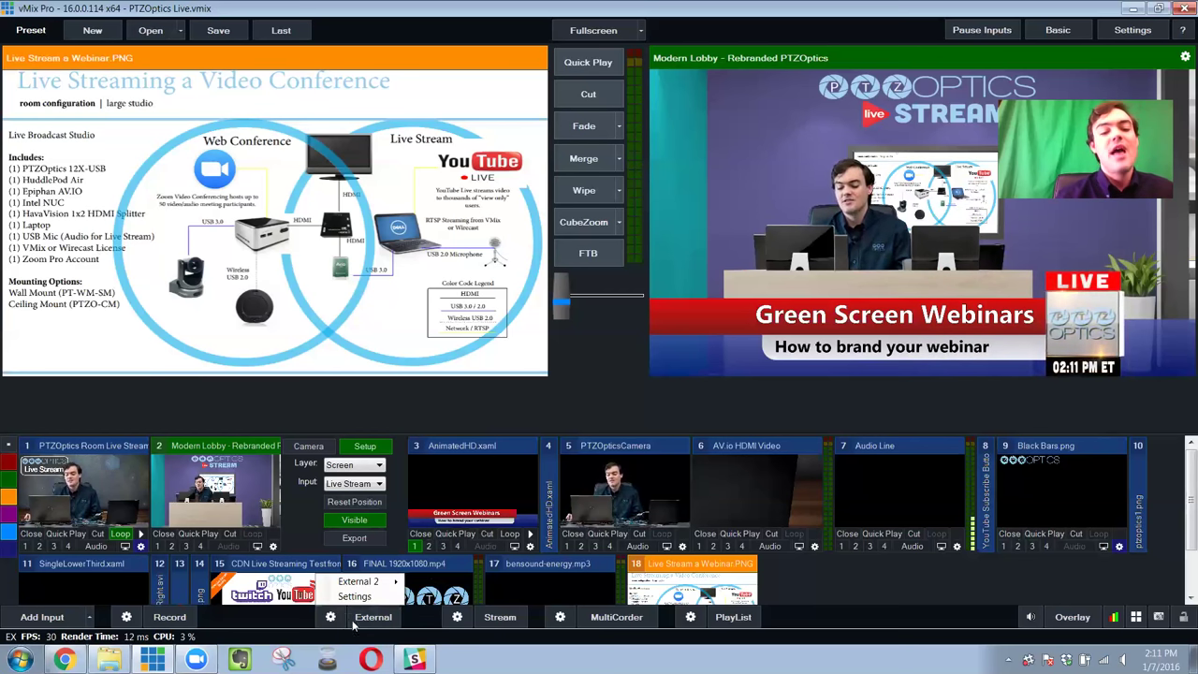
{"action": "left_click", "coordinate": [352, 597]}
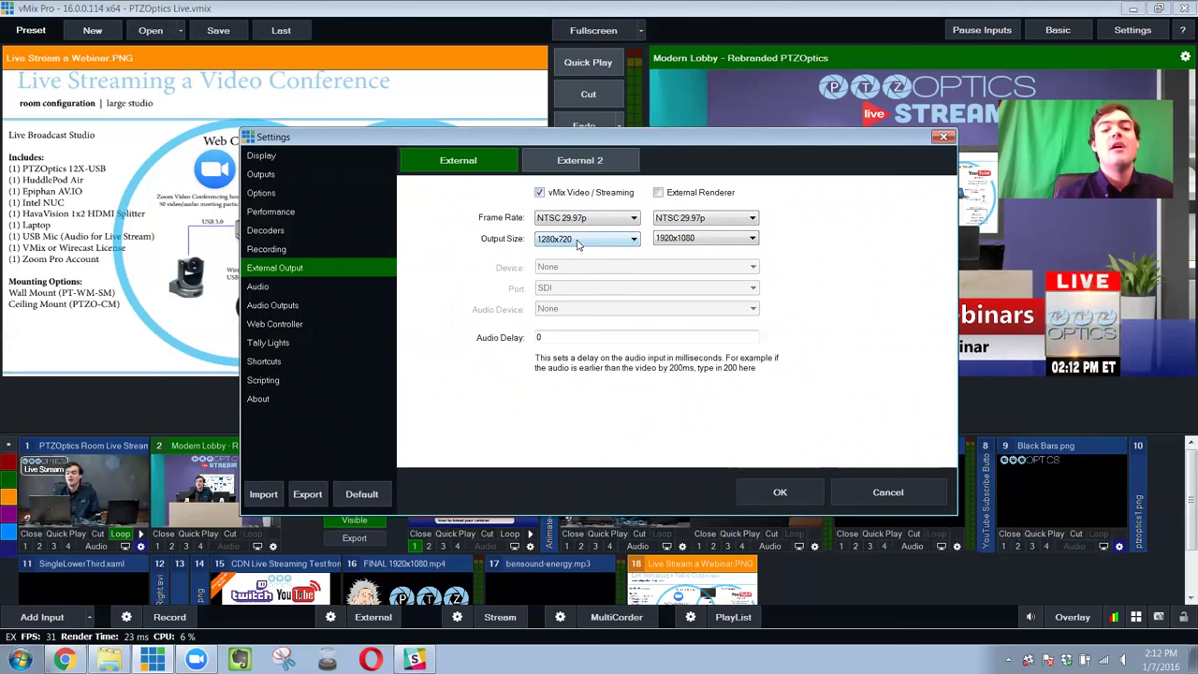
{"action": "left_click", "coordinate": [944, 137]}
{"action": "left_click", "coordinate": [379, 614]}
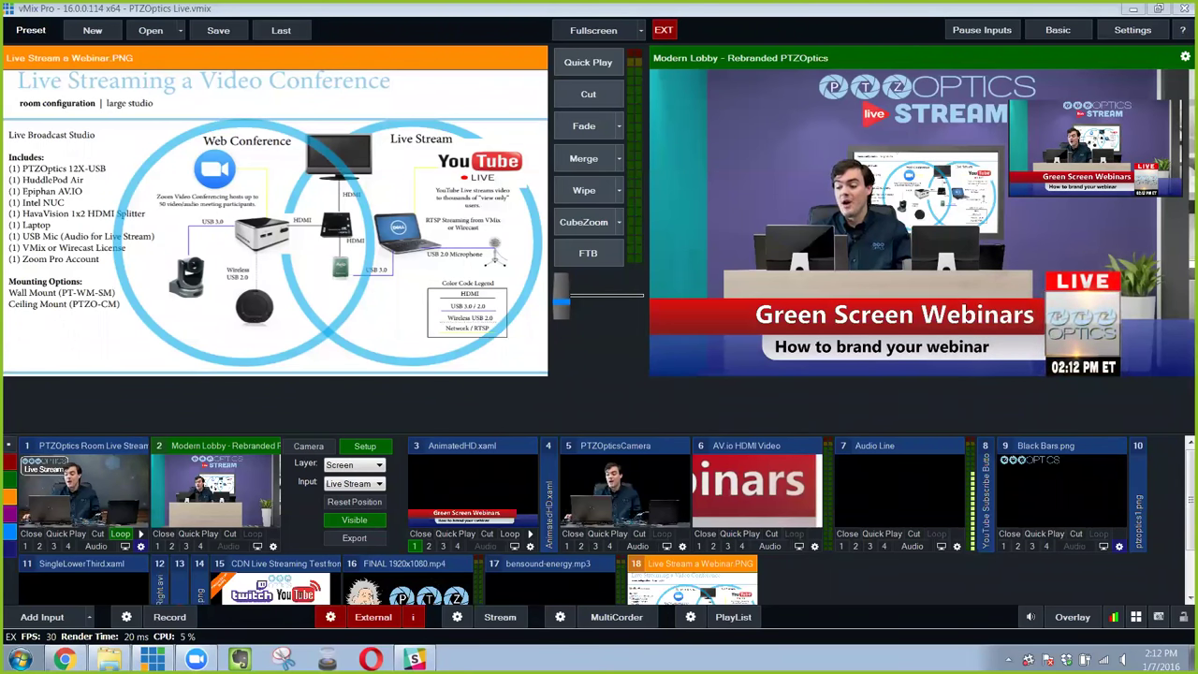
Step: Toggle the Green Screen Webinars lower third off and on, then recall a closer presenter camera preset
{"action": "left_click", "coordinate": [415, 545]}
{"action": "left_click", "coordinate": [415, 546]}
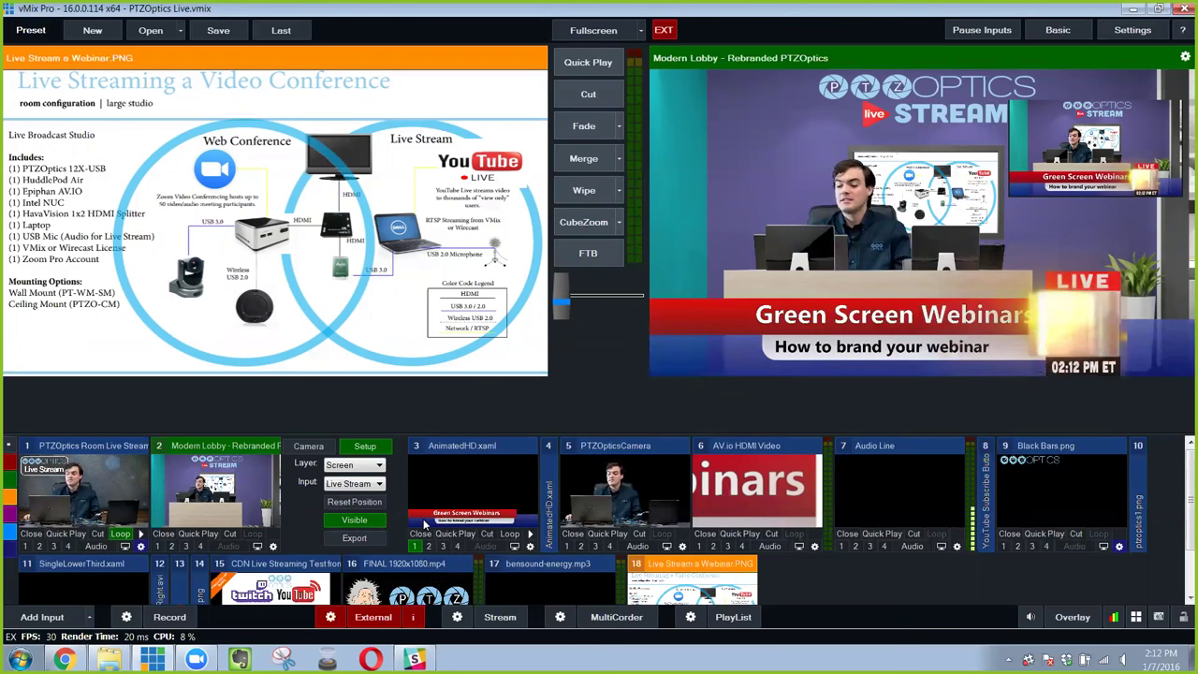
{"action": "left_click", "coordinate": [308, 446]}
{"action": "left_click", "coordinate": [346, 530]}
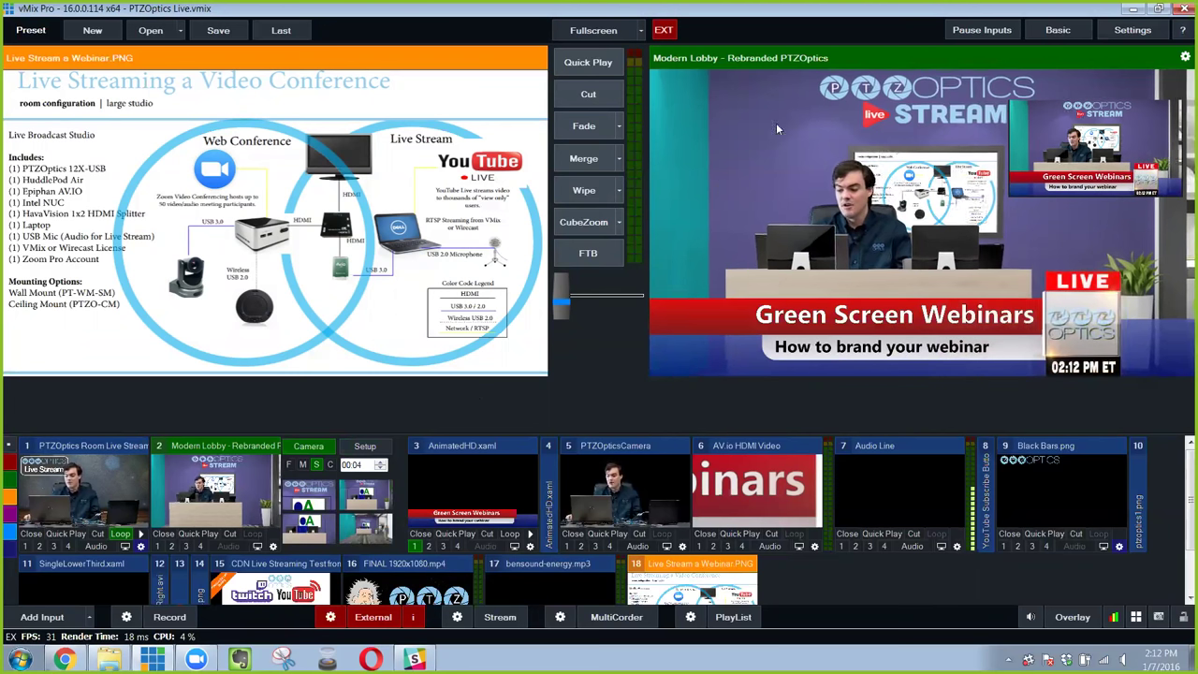